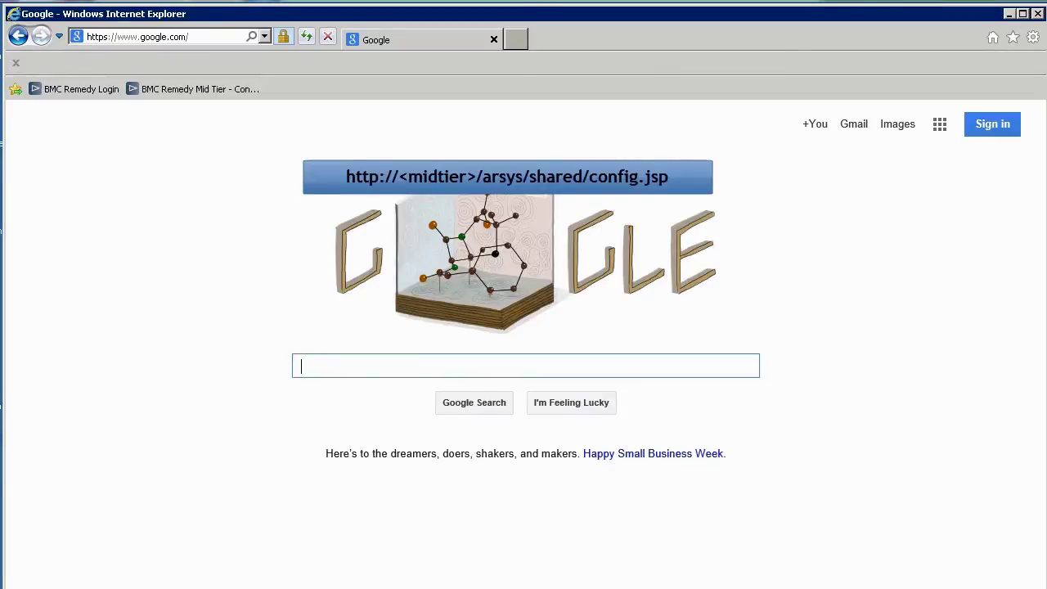
Step: Enable the object list in Mid Tier General Settings, save the changes, and log out
{"action": "left_click", "coordinate": [202, 89]}
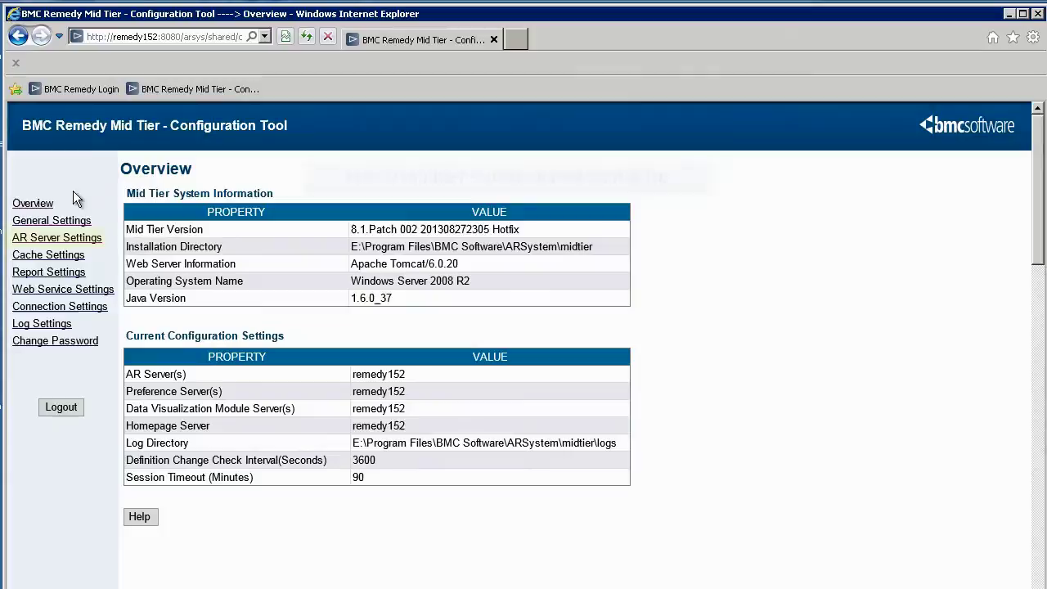
{"action": "left_click", "coordinate": [85, 242]}
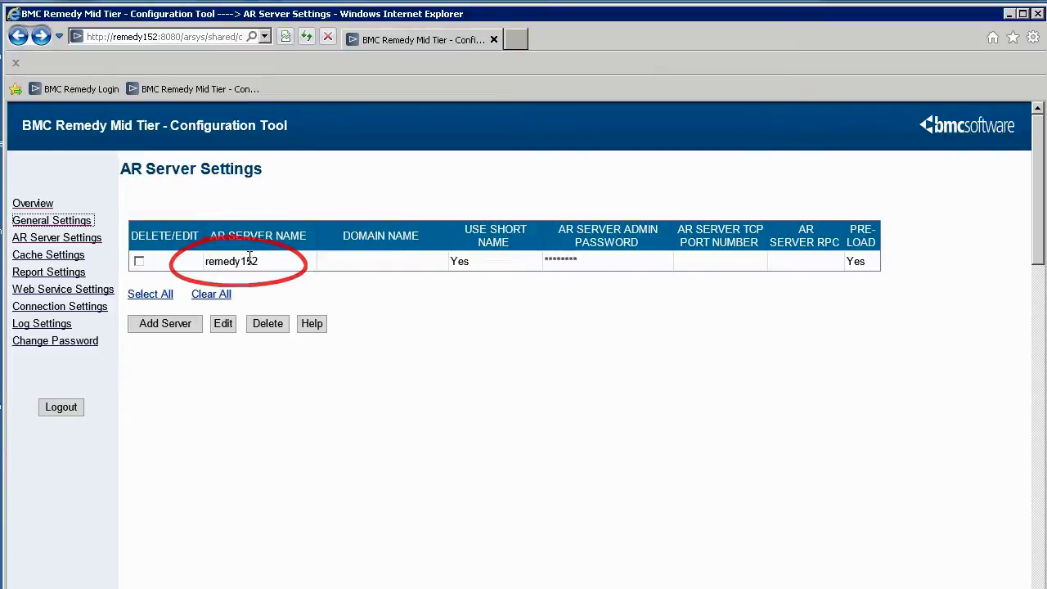
{"action": "left_click", "coordinate": [65, 224]}
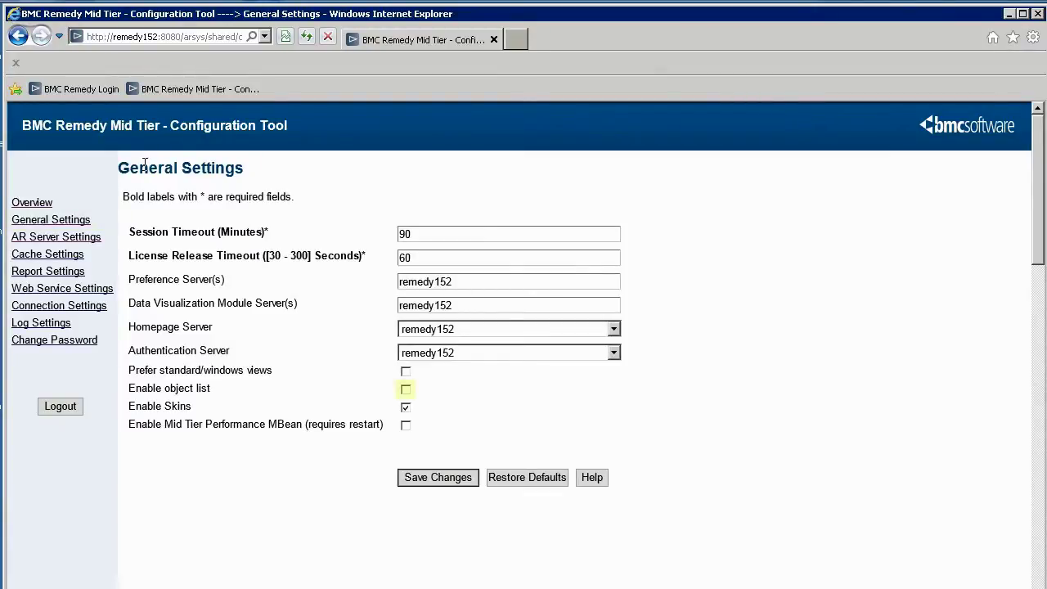
{"action": "left_click", "coordinate": [406, 389]}
{"action": "left_click", "coordinate": [455, 479]}
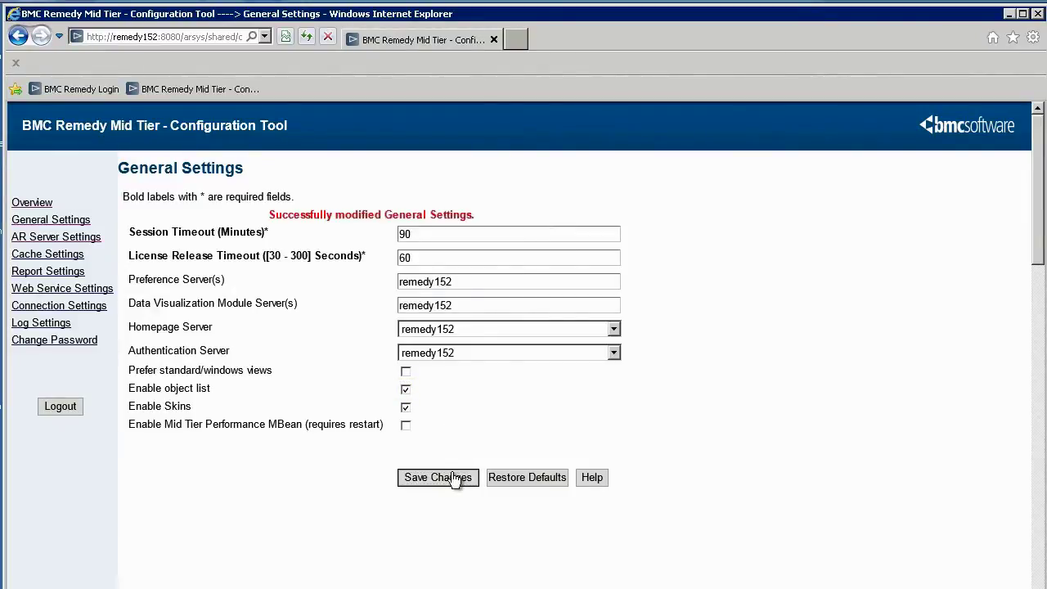
{"action": "left_click", "coordinate": [64, 409]}
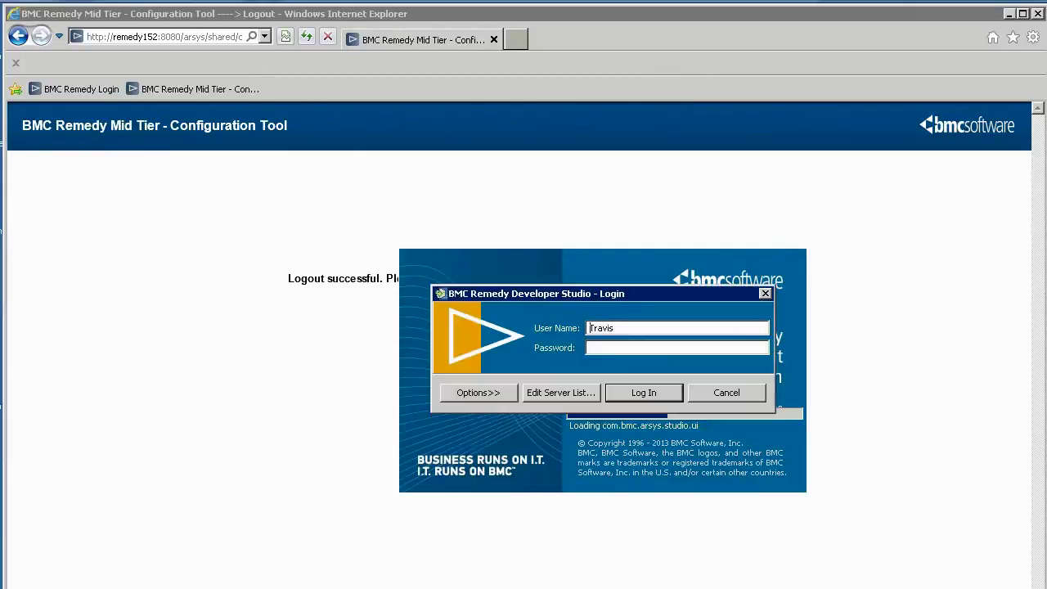
Step: Log into Developer Studio and start Import Object Definitions on the Localhost server
{"action": "left_click", "coordinate": [703, 349]}
{"action": "type", "text": "*******"}
{"action": "key", "text": "Return"}
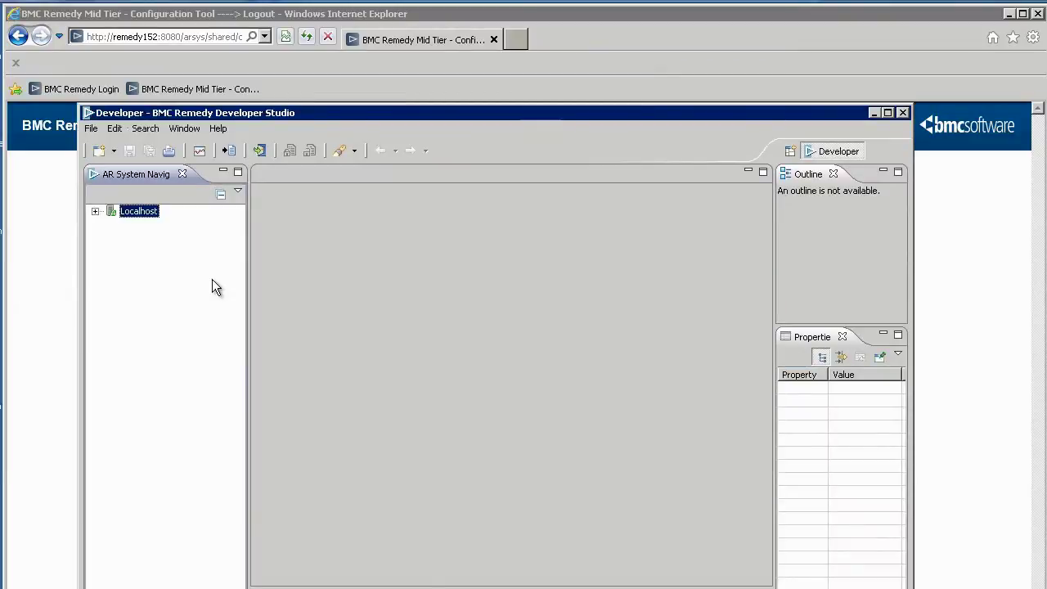
{"action": "right_click", "coordinate": [145, 211]}
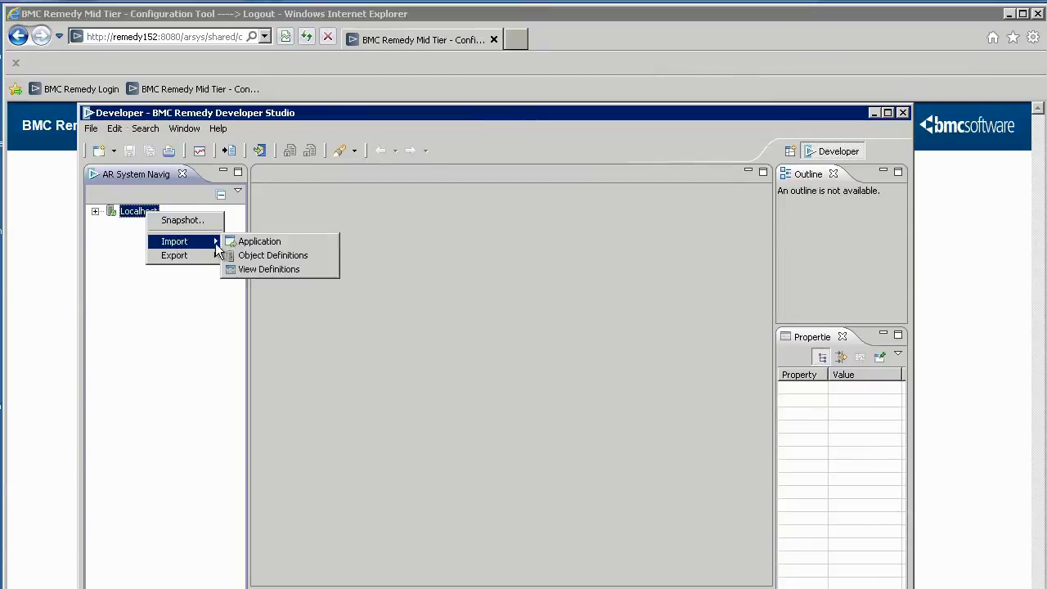
{"action": "mouse_move", "coordinate": [175, 241]}
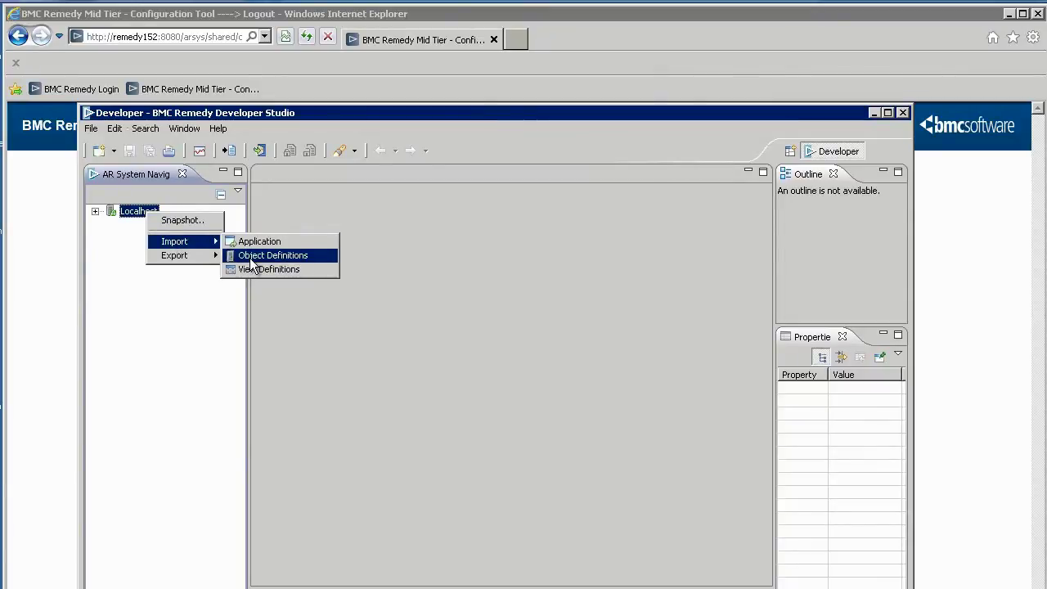
{"action": "left_click", "coordinate": [253, 260]}
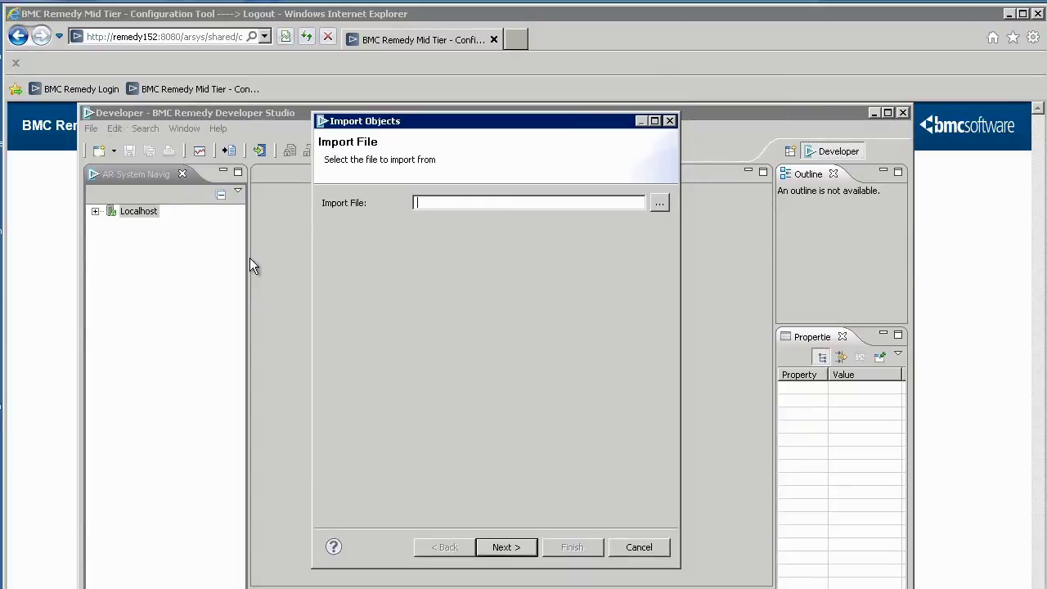
Step: Pick ARSystemMidTierObjectList.def from BMC Software\ARSystem\midtier\samples as the import file
{"action": "left_click", "coordinate": [659, 203]}
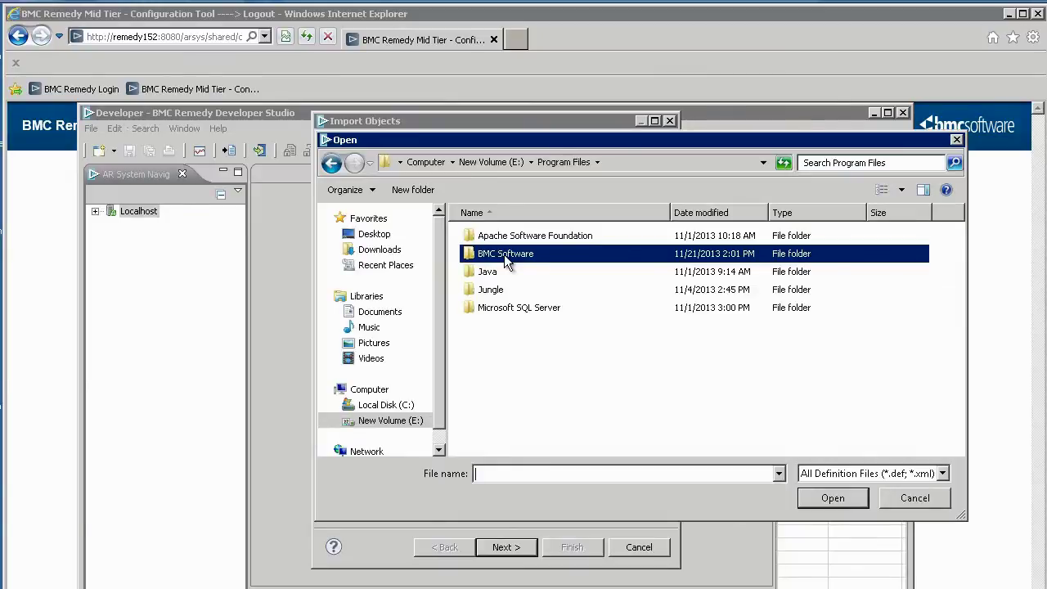
{"action": "double_click", "coordinate": [504, 254]}
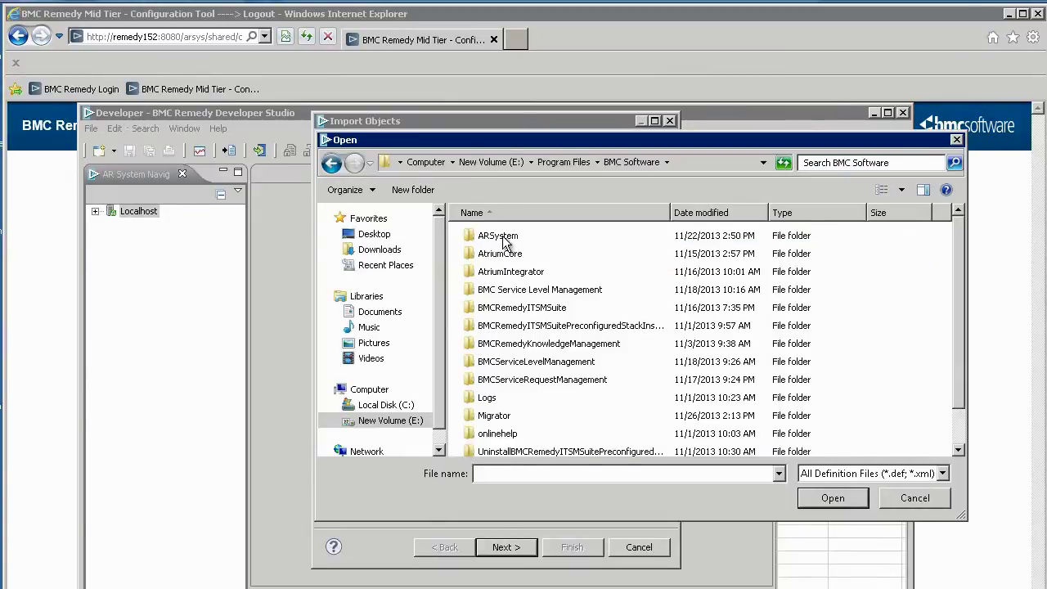
{"action": "double_click", "coordinate": [504, 238]}
{"action": "left_click", "coordinate": [493, 343]}
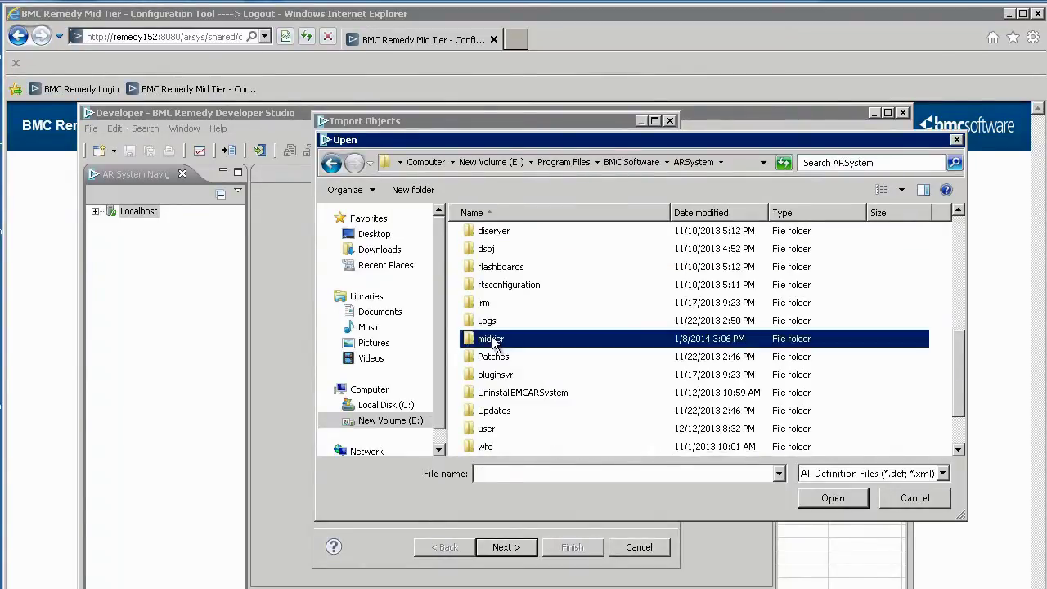
{"action": "double_click", "coordinate": [493, 344]}
{"action": "scroll", "coordinate": [520, 392], "scroll_direction": "down", "scroll_amount": 3}
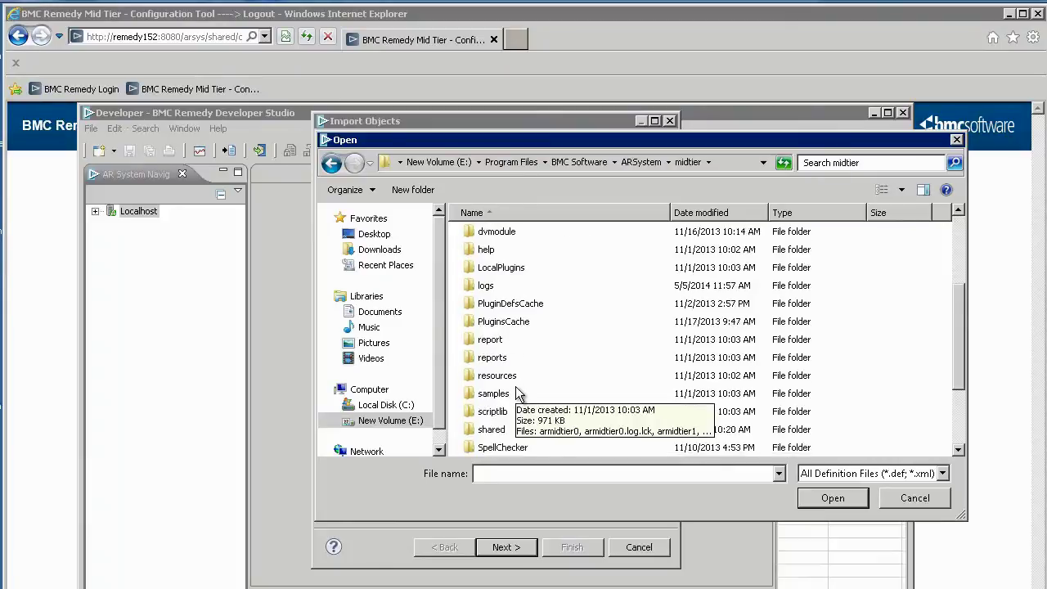
{"action": "left_click", "coordinate": [493, 396]}
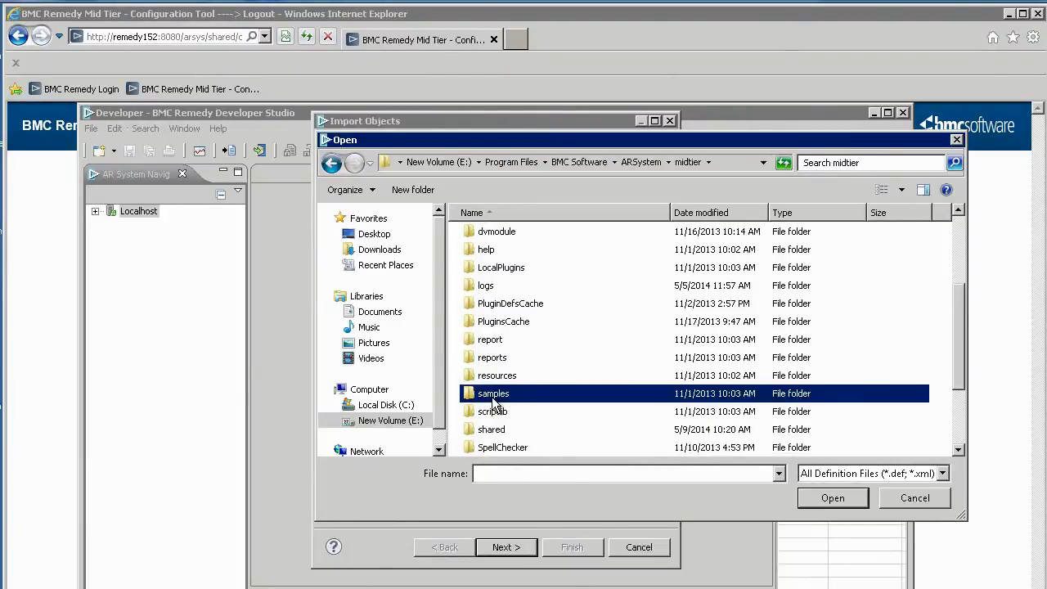
{"action": "left_click", "coordinate": [822, 501]}
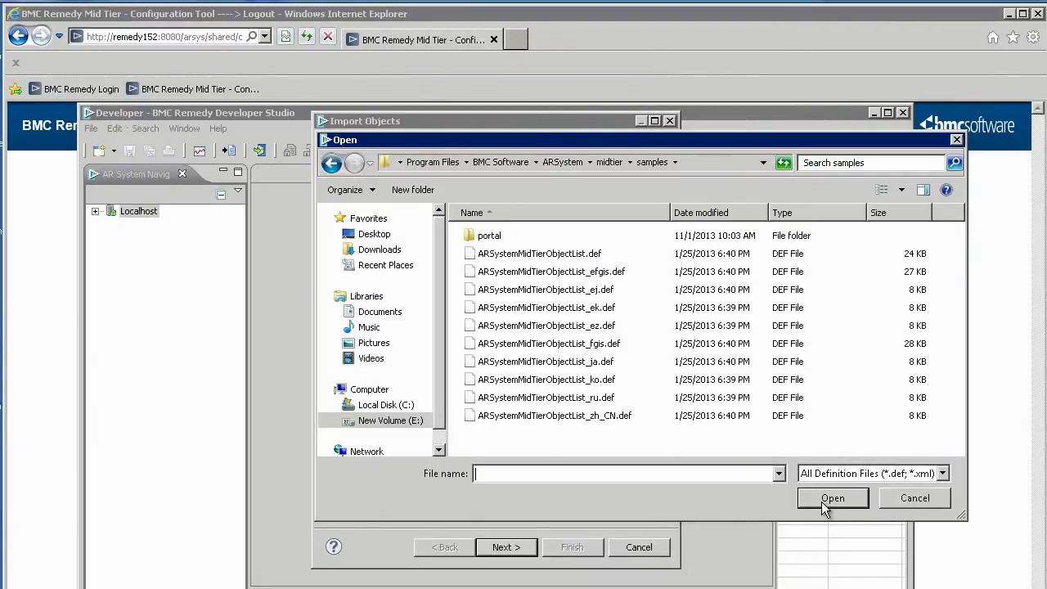
{"action": "key", "text": "Down"}
{"action": "left_click", "coordinate": [824, 499]}
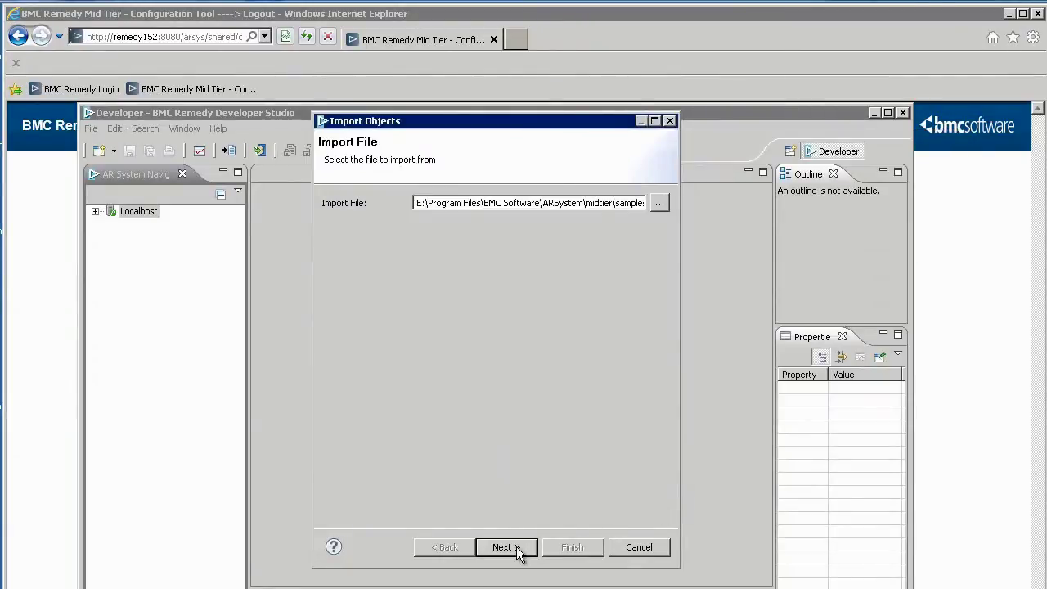
Step: Import all definitions with 'Replace Objects on the Destination Server' checked
{"action": "left_click", "coordinate": [516, 548]}
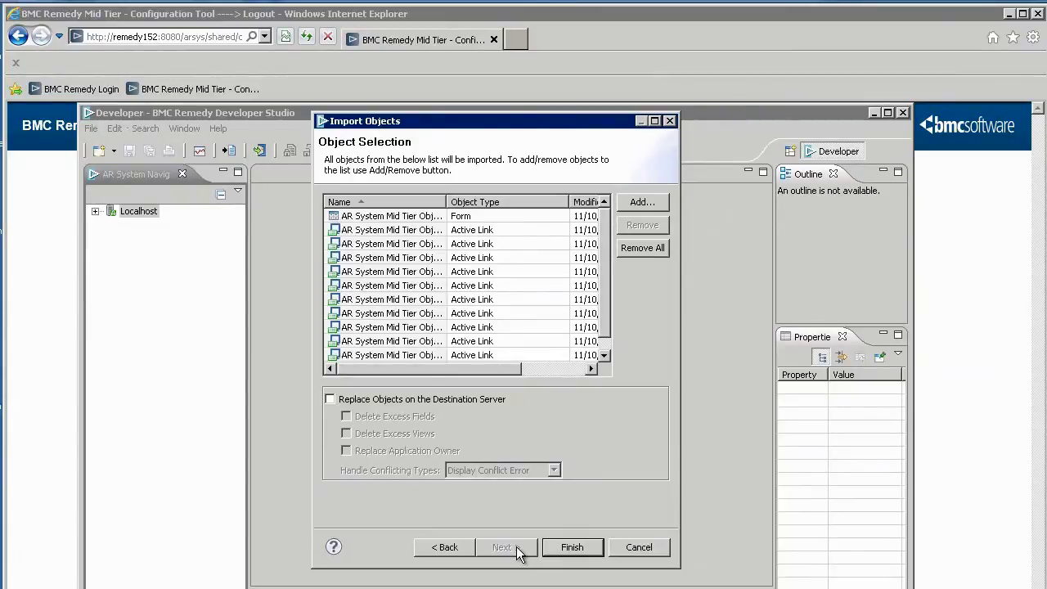
{"action": "left_click", "coordinate": [329, 399]}
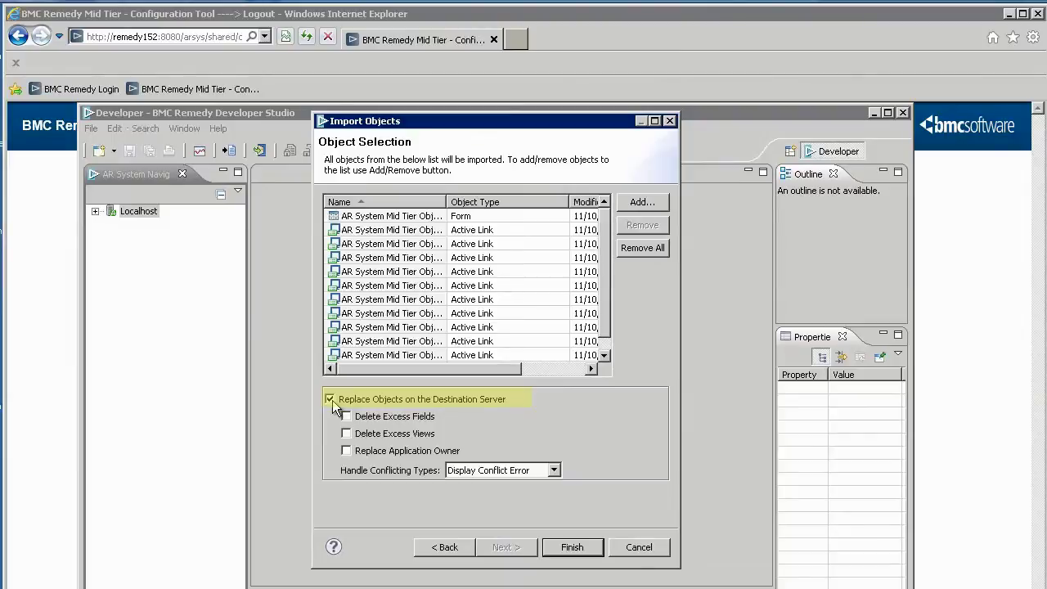
{"action": "left_click", "coordinate": [594, 550]}
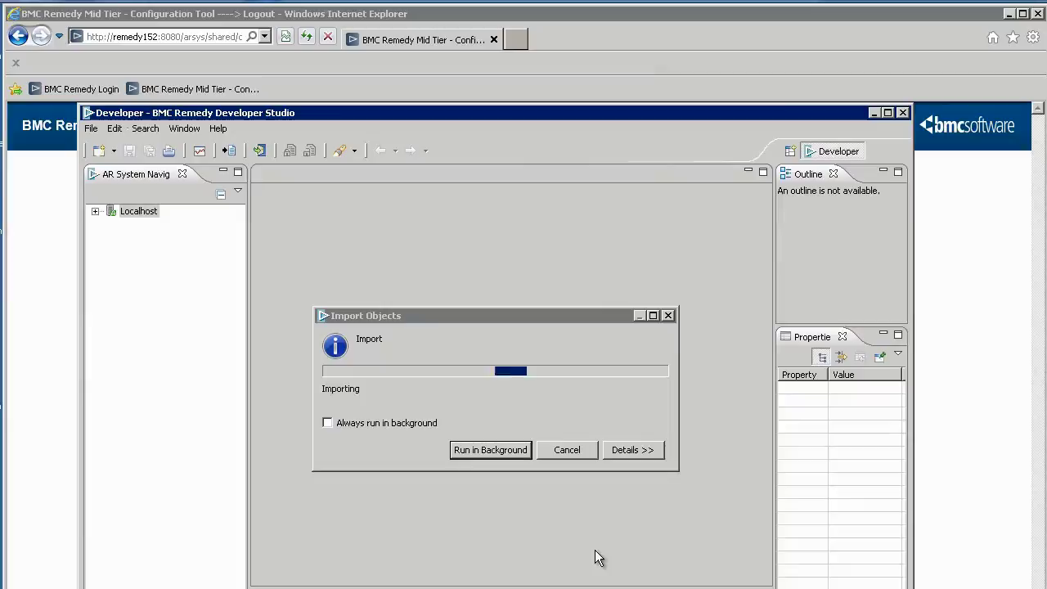
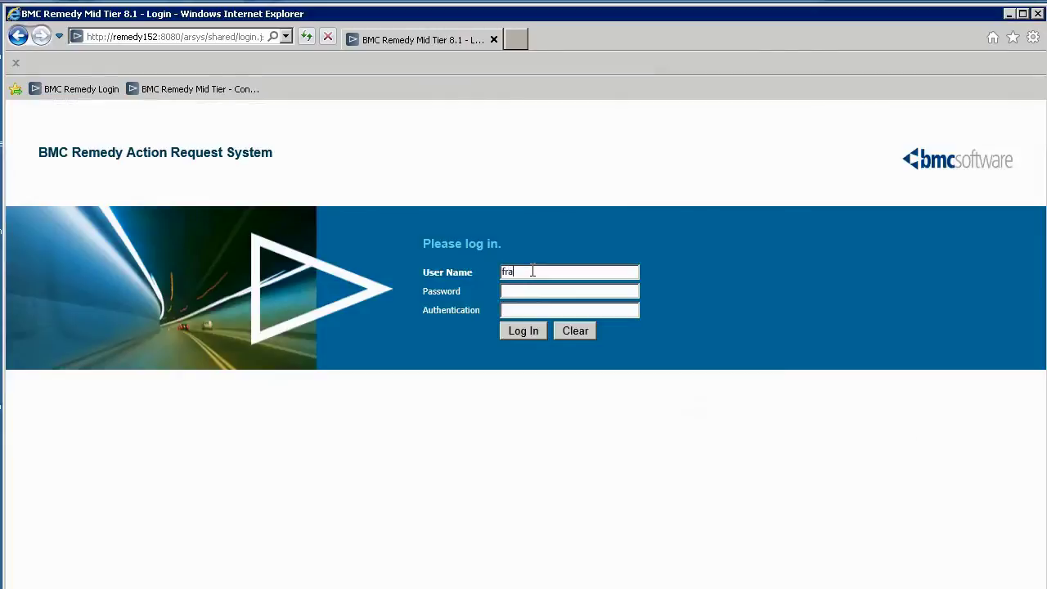
{"action": "key", "text": "Tab"}
{"action": "key", "text": "Return"}
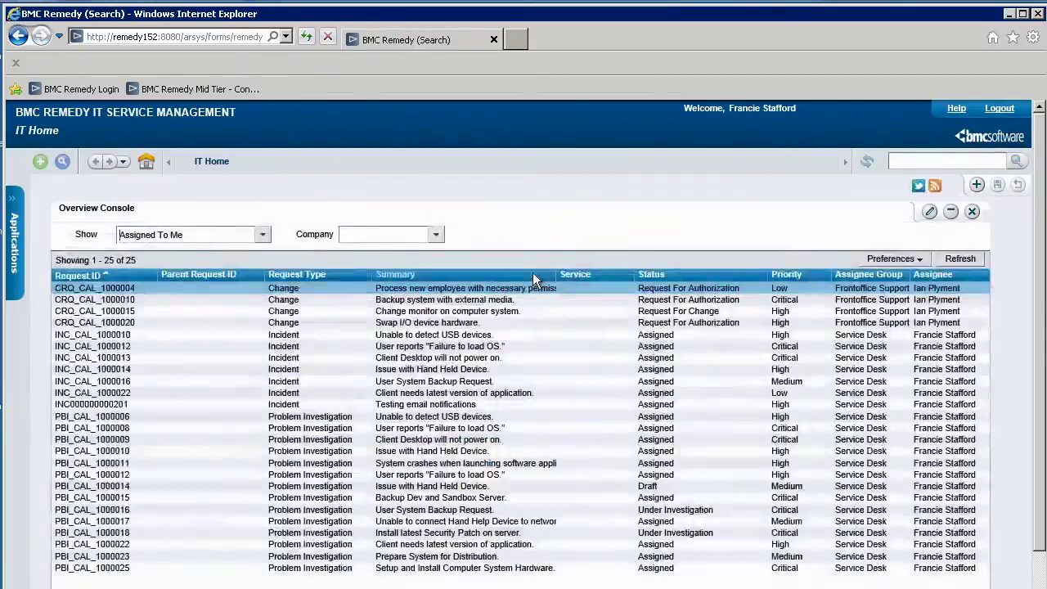
Step: Change the page address to end in /arsys/forms/remedy152
{"action": "left_click", "coordinate": [221, 37]}
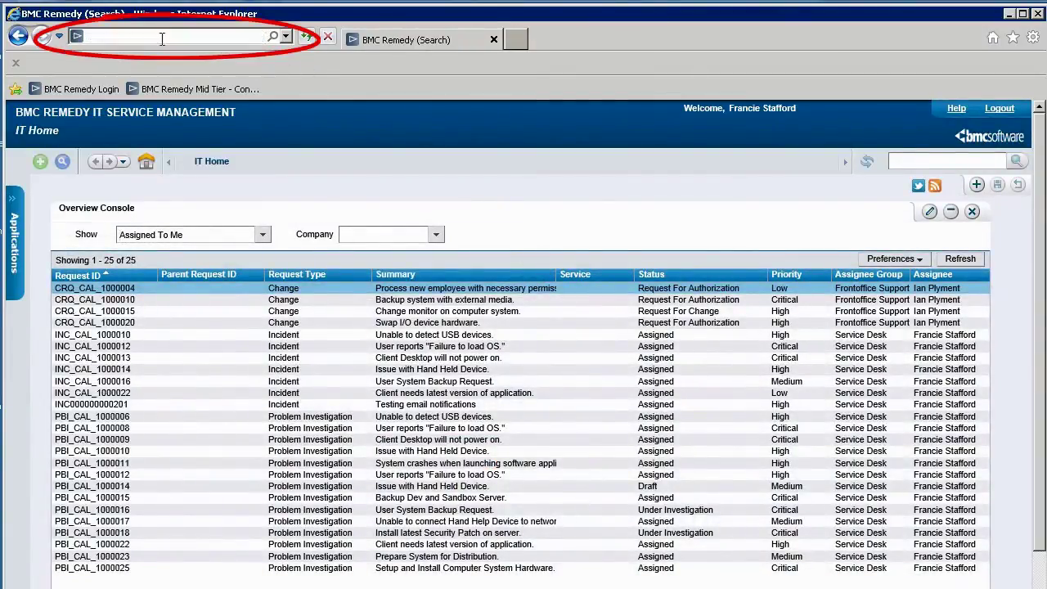
{"action": "mouse_move", "coordinate": [262, 37]}
{"action": "left_mouse_down"}
{"action": "mouse_move", "coordinate": [87, 37]}
{"action": "mouse_move", "coordinate": [235, 37]}
{"action": "left_mouse_up"}
{"action": "key", "text": "BackSpace"}
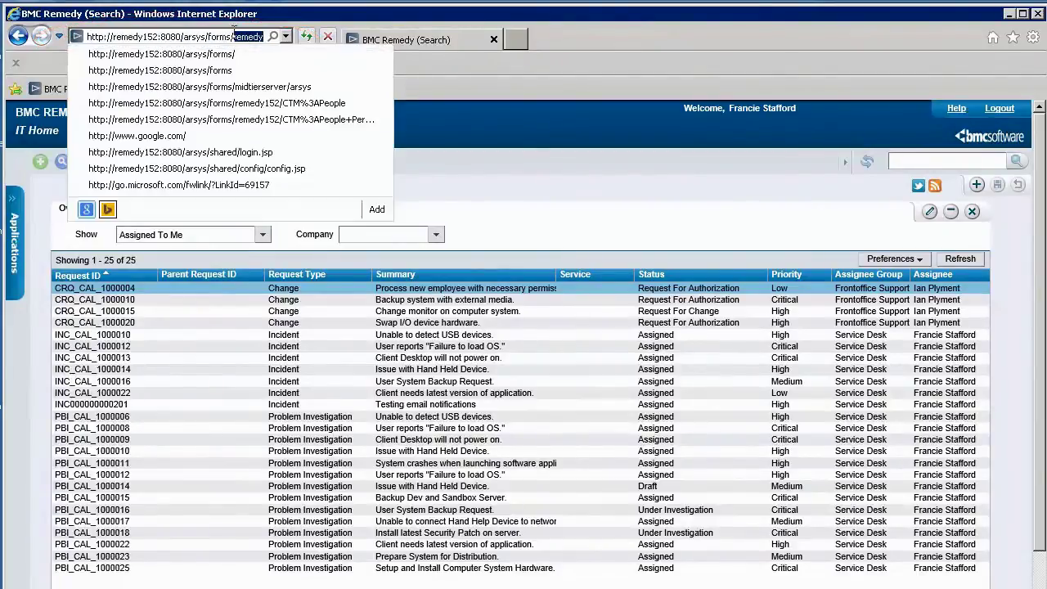
{"action": "type", "text": "remedy152"}
{"action": "key", "text": "Return"}
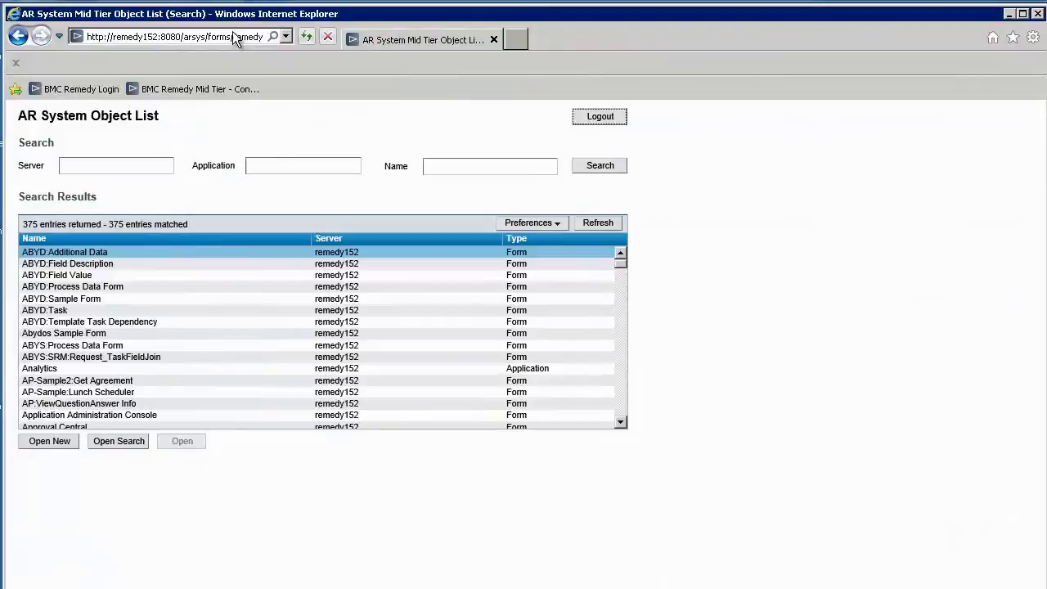